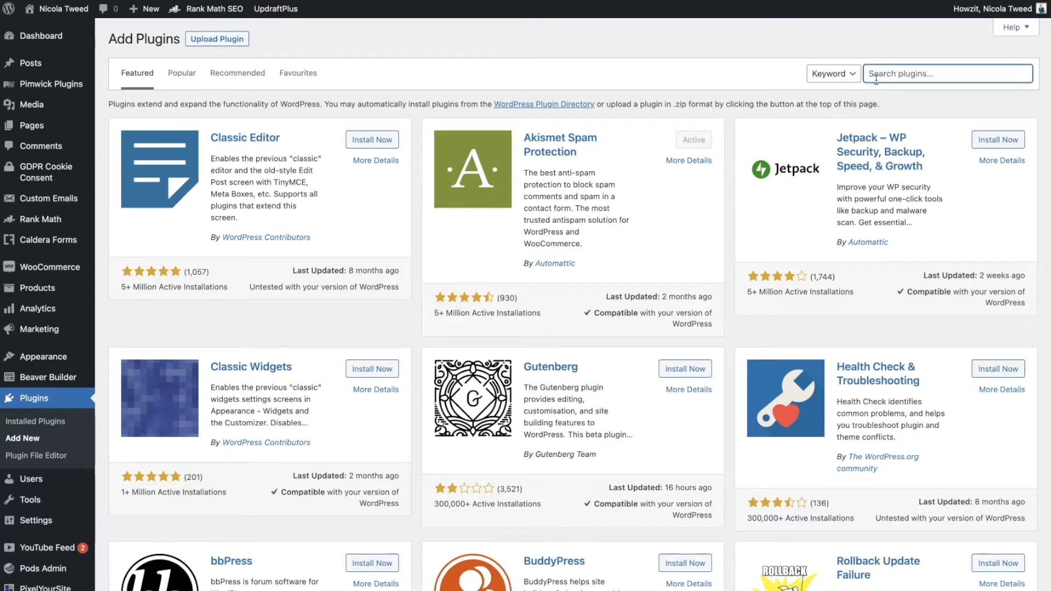
- Search plugins for 'wp smtp', then install and activate WP Mail SMTP by WPForms
{"action": "type", "text": "wp smtp"}
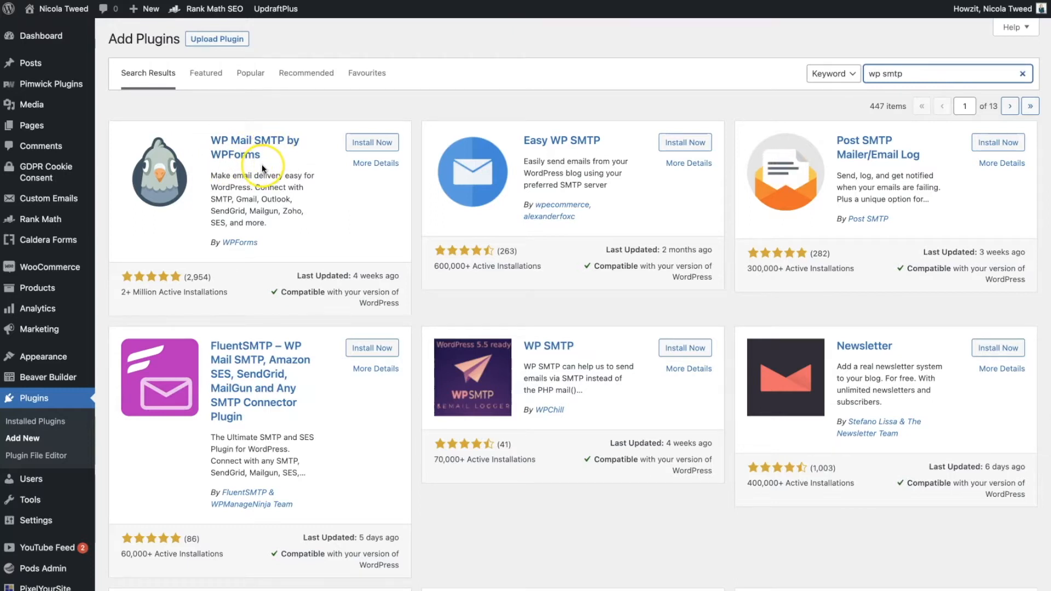
{"action": "left_click", "coordinate": [365, 144]}
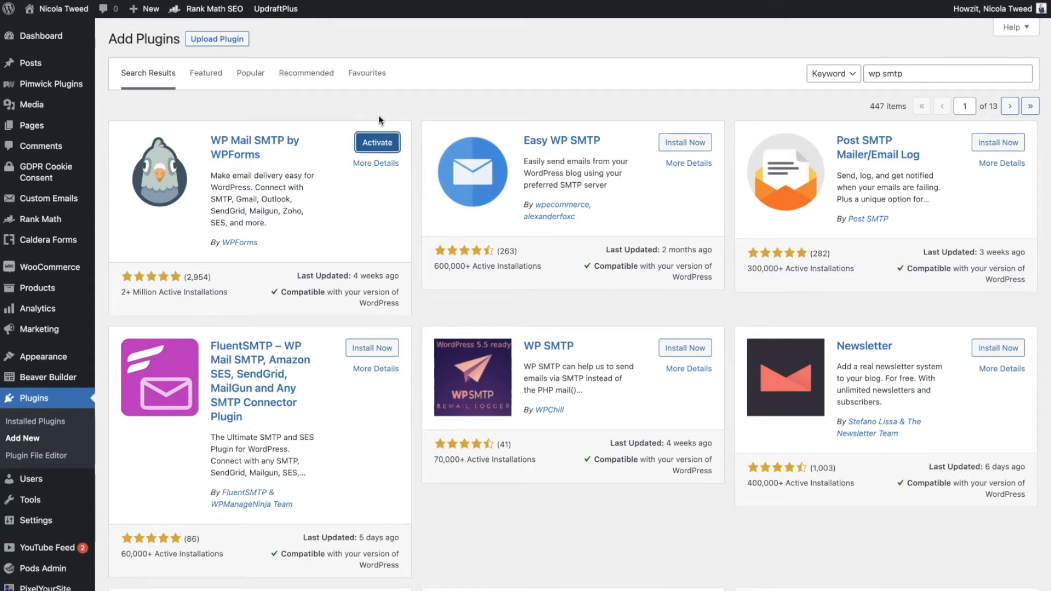
{"action": "left_click", "coordinate": [385, 126]}
{"action": "left_click", "coordinate": [387, 148]}
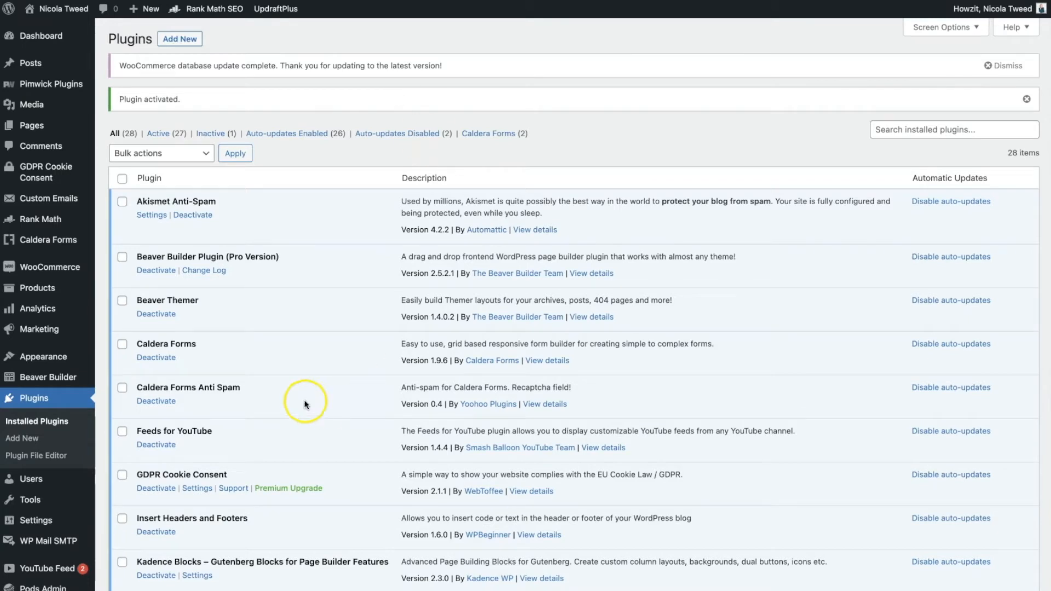
- Open WP Mail SMTP Settings and review the General tab's licence, sender and mailer options
{"action": "mouse_move", "coordinate": [39, 545]}
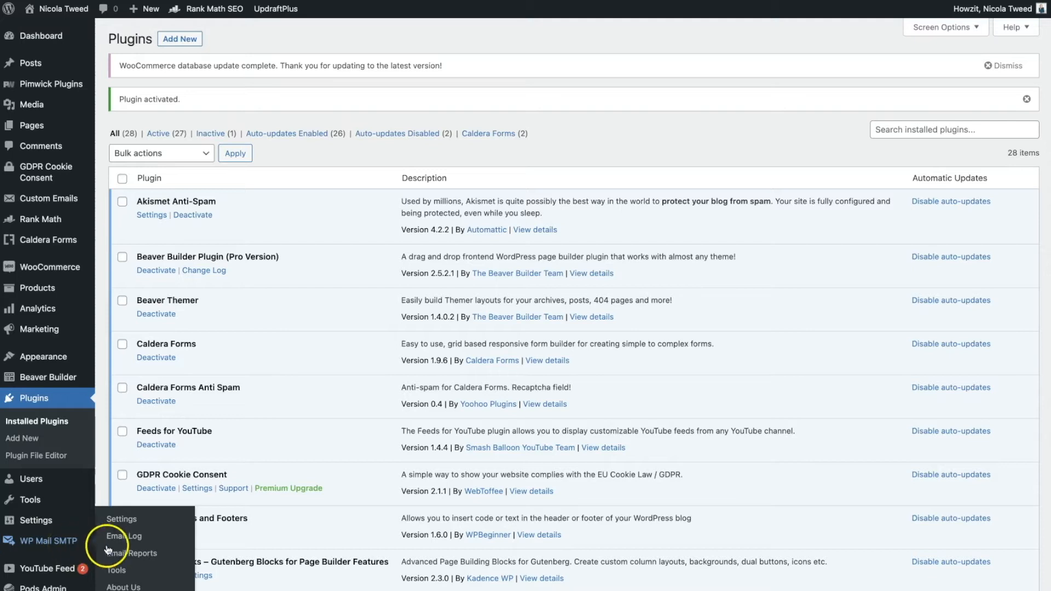
{"action": "left_click", "coordinate": [124, 526]}
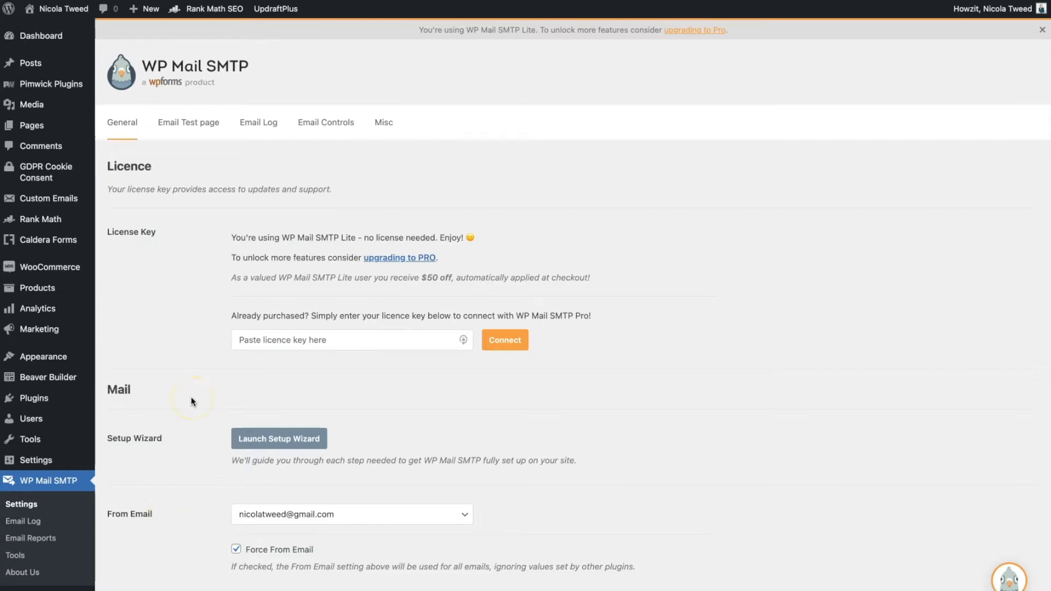
{"action": "scroll", "coordinate": [219, 403], "scroll_direction": "down", "scroll_amount": 1}
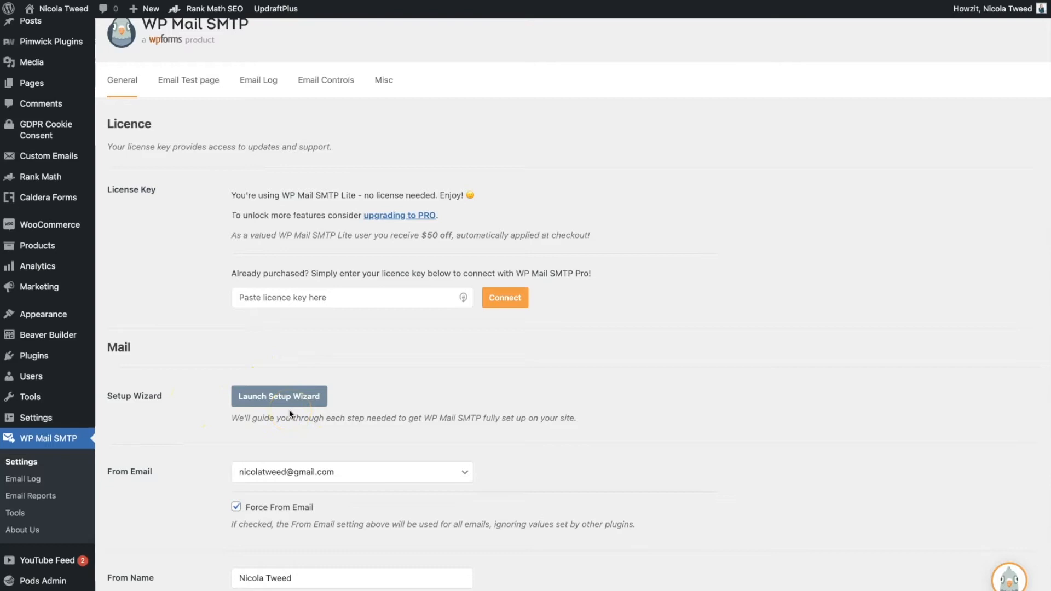
{"action": "scroll", "coordinate": [290, 411], "scroll_direction": "down", "scroll_amount": 3}
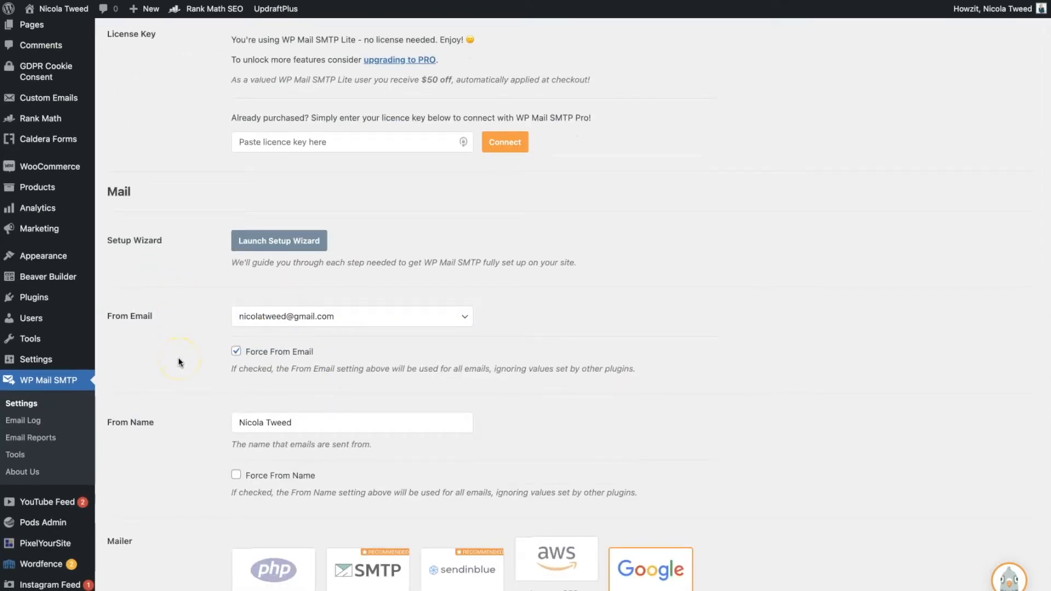
{"action": "scroll", "coordinate": [179, 360], "scroll_direction": "up", "scroll_amount": 3}
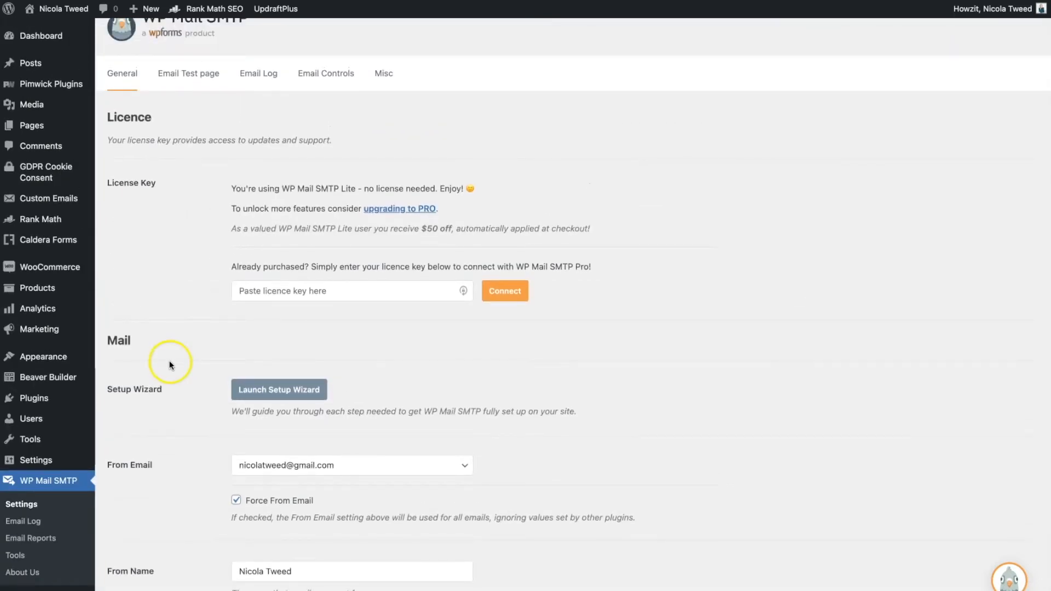
{"action": "scroll", "coordinate": [170, 366], "scroll_direction": "up", "scroll_amount": 1}
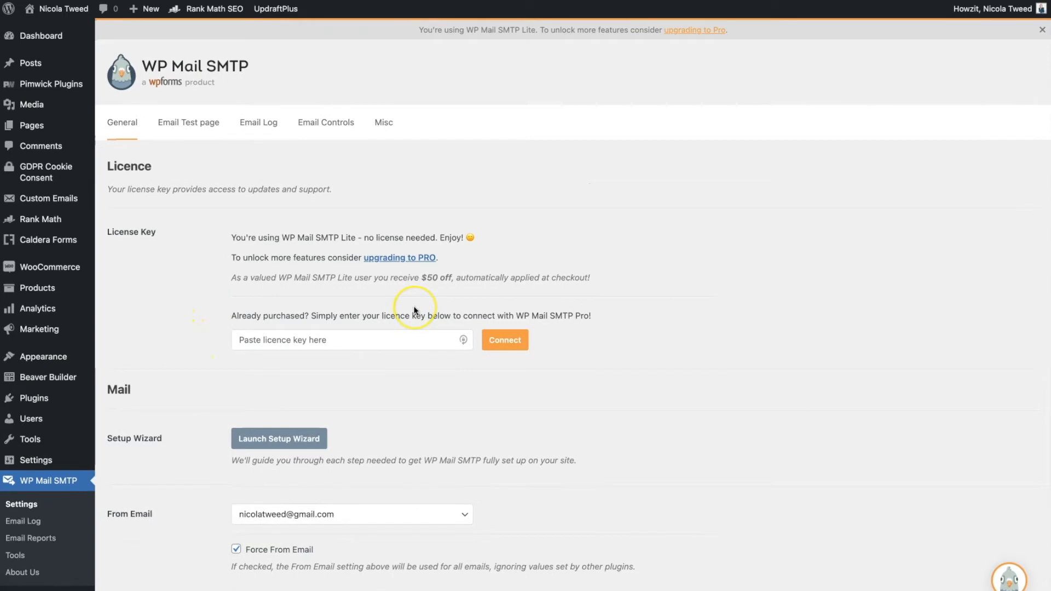
{"action": "scroll", "coordinate": [423, 363], "scroll_direction": "down", "scroll_amount": 7}
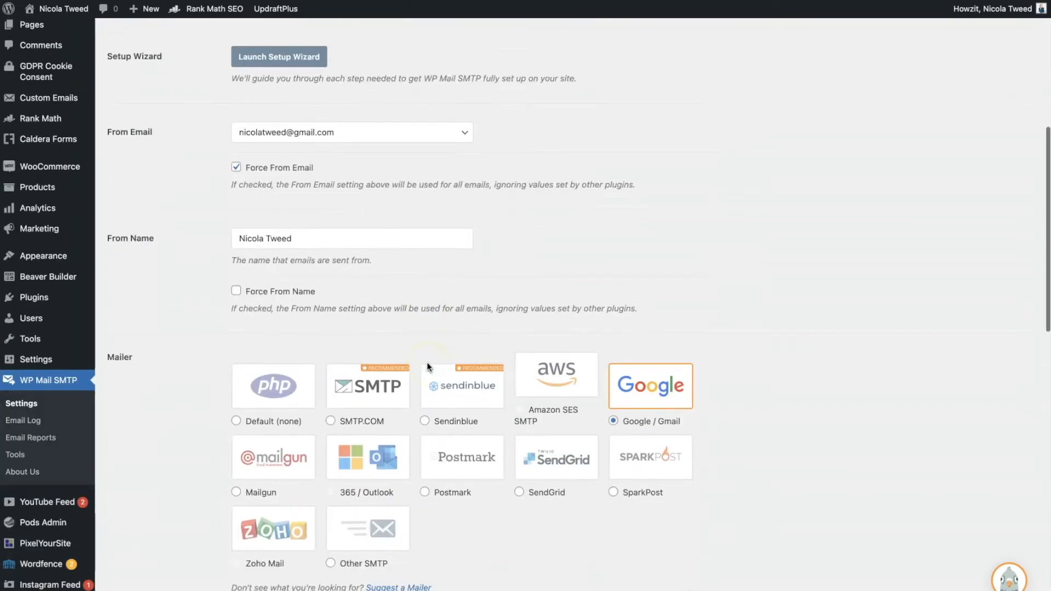
{"action": "scroll", "coordinate": [429, 367], "scroll_direction": "up", "scroll_amount": 1}
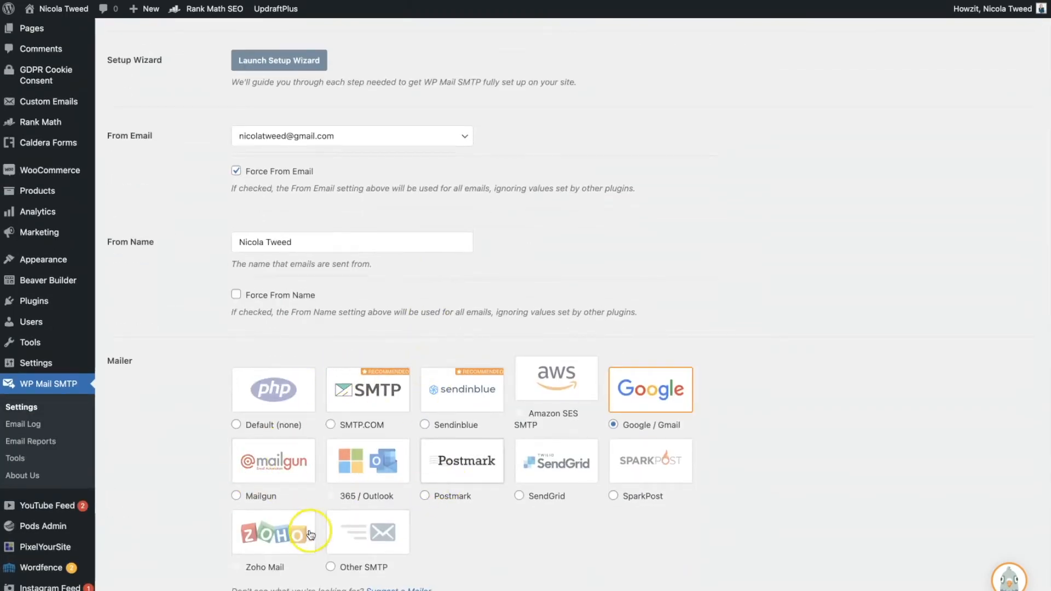
{"action": "scroll", "coordinate": [640, 537], "scroll_direction": "up", "scroll_amount": 1}
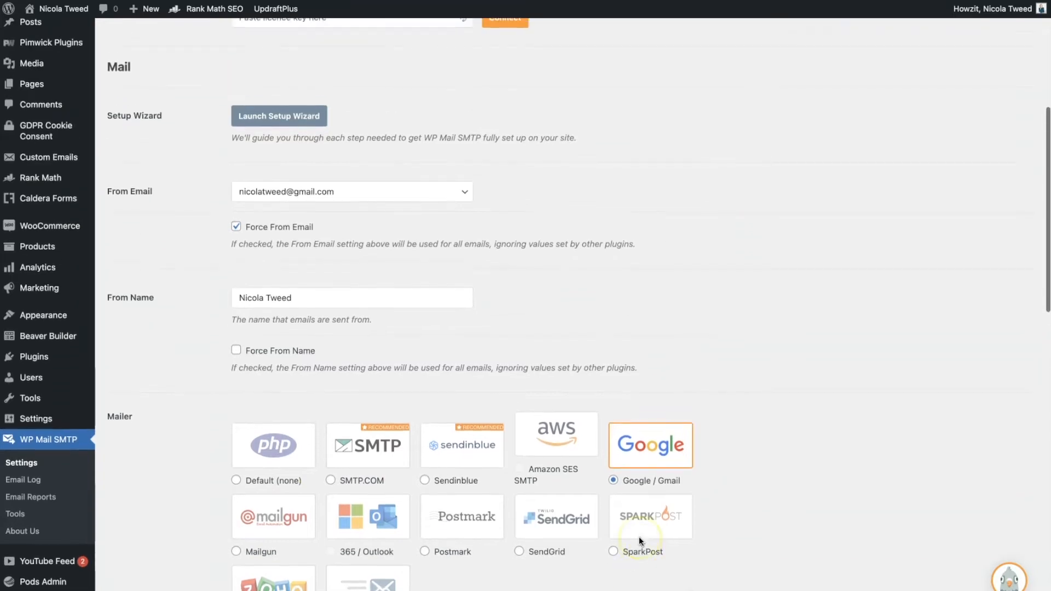
{"action": "scroll", "coordinate": [639, 536], "scroll_direction": "down", "scroll_amount": 2}
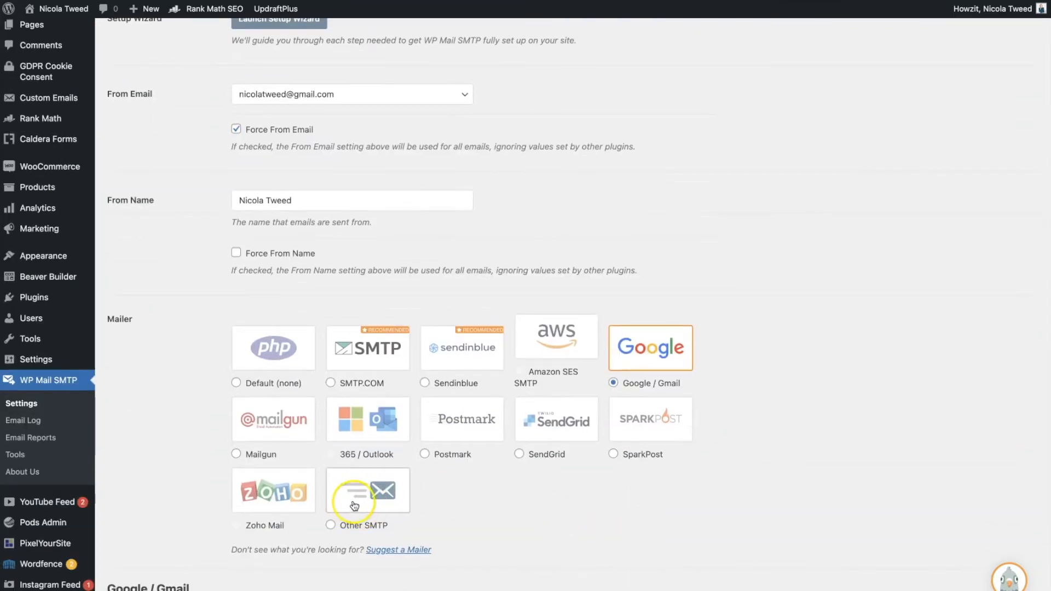
{"action": "scroll", "coordinate": [355, 505], "scroll_direction": "up", "scroll_amount": 3}
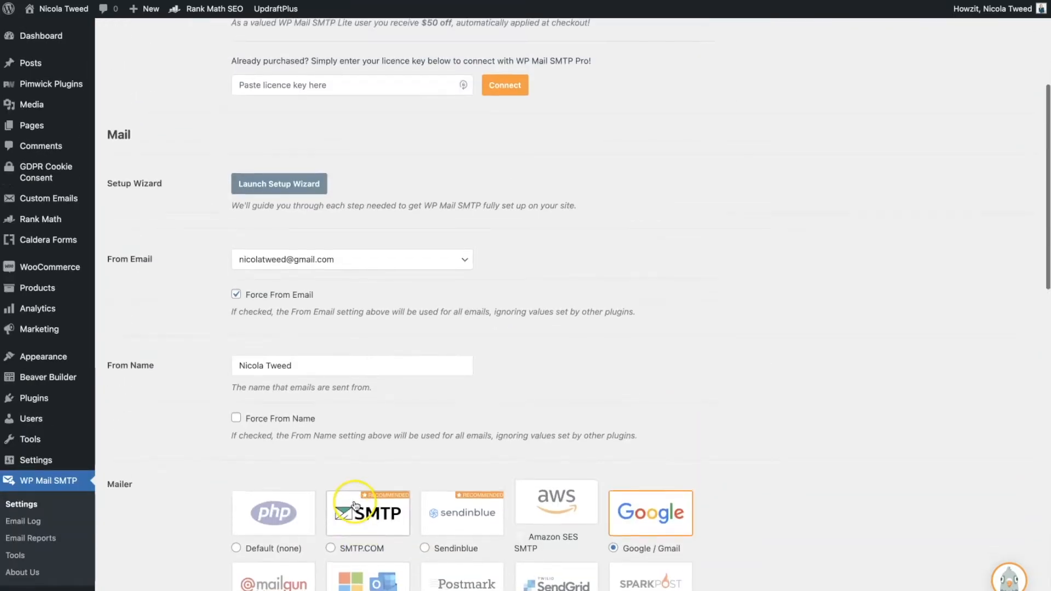
{"action": "scroll", "coordinate": [355, 505], "scroll_direction": "up", "scroll_amount": 1}
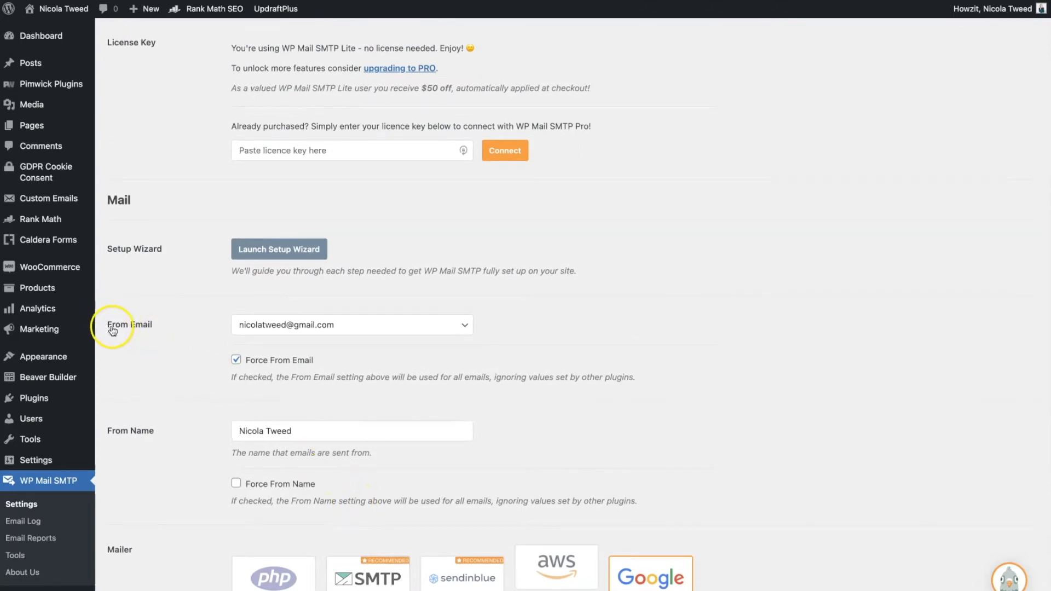
- Set From Email to the site-domain address and tick Force From Name
{"action": "left_click", "coordinate": [345, 328]}
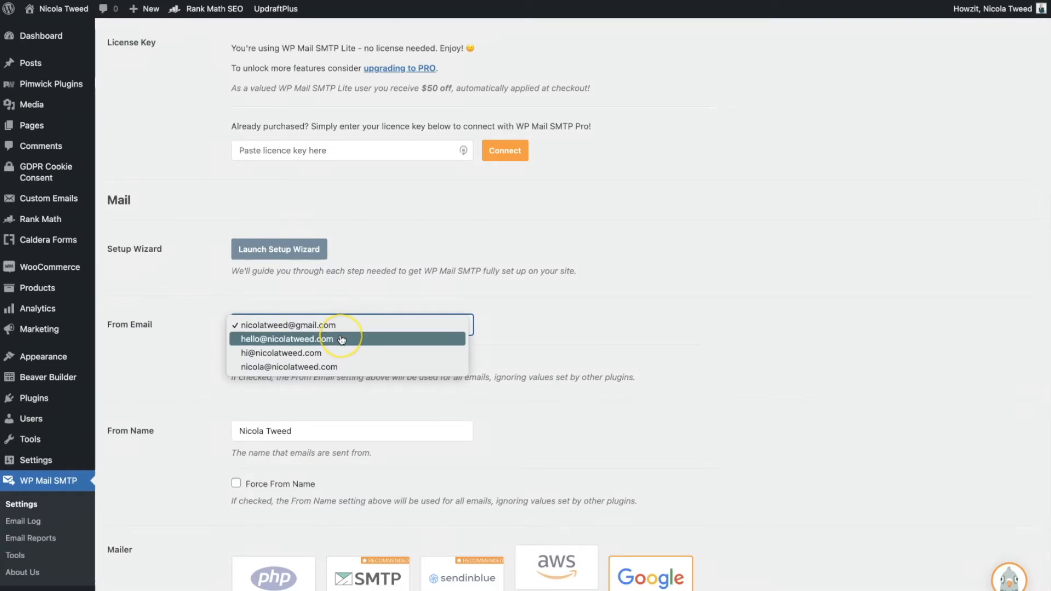
{"action": "left_click", "coordinate": [342, 339]}
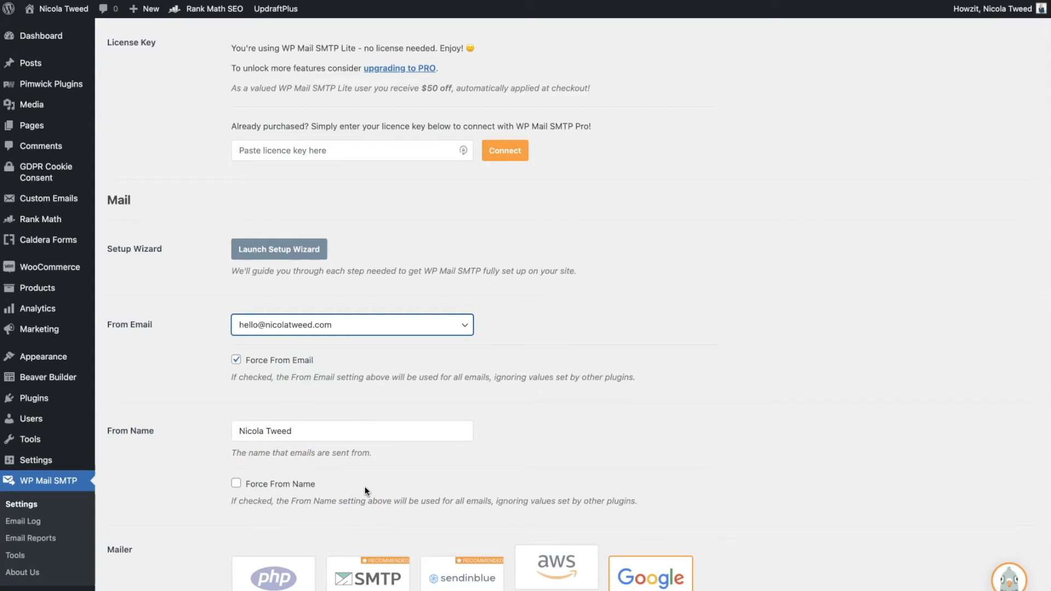
{"action": "scroll", "coordinate": [365, 488], "scroll_direction": "down", "scroll_amount": 1}
{"action": "left_click", "coordinate": [236, 464]}
{"action": "scroll", "coordinate": [415, 468], "scroll_direction": "down", "scroll_amount": 3}
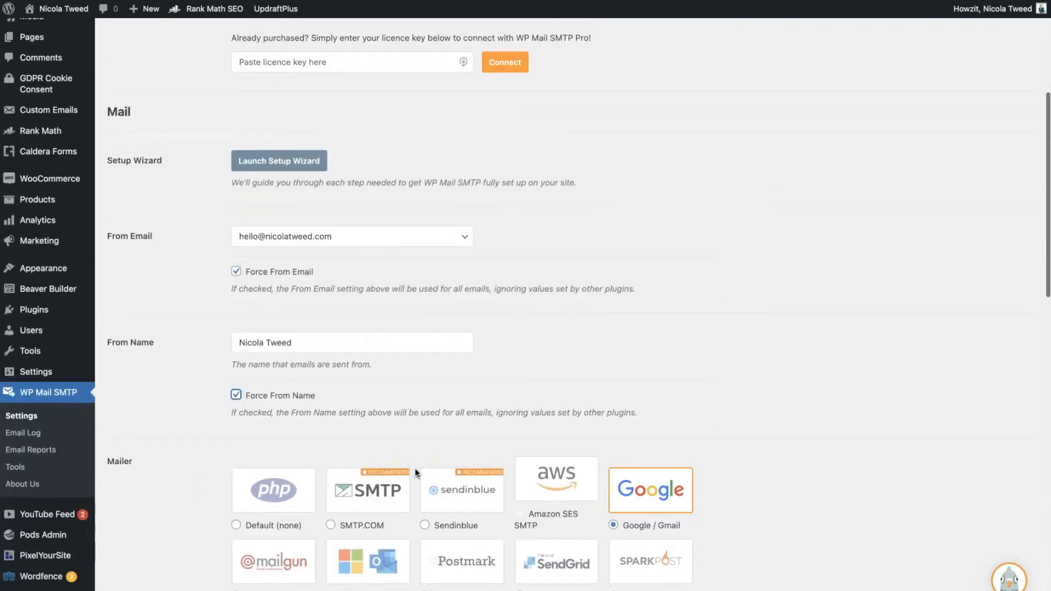
{"action": "scroll", "coordinate": [415, 468], "scroll_direction": "down", "scroll_amount": 6}
{"action": "left_click", "coordinate": [112, 315]}
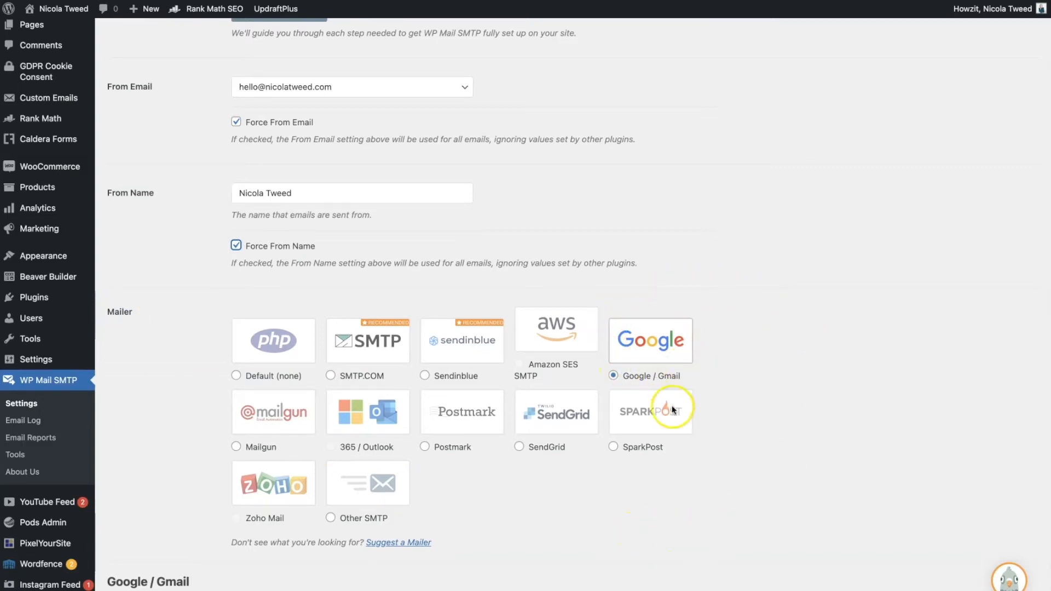
{"action": "left_click", "coordinate": [331, 518]}
{"action": "scroll", "coordinate": [597, 553], "scroll_direction": "down", "scroll_amount": 2}
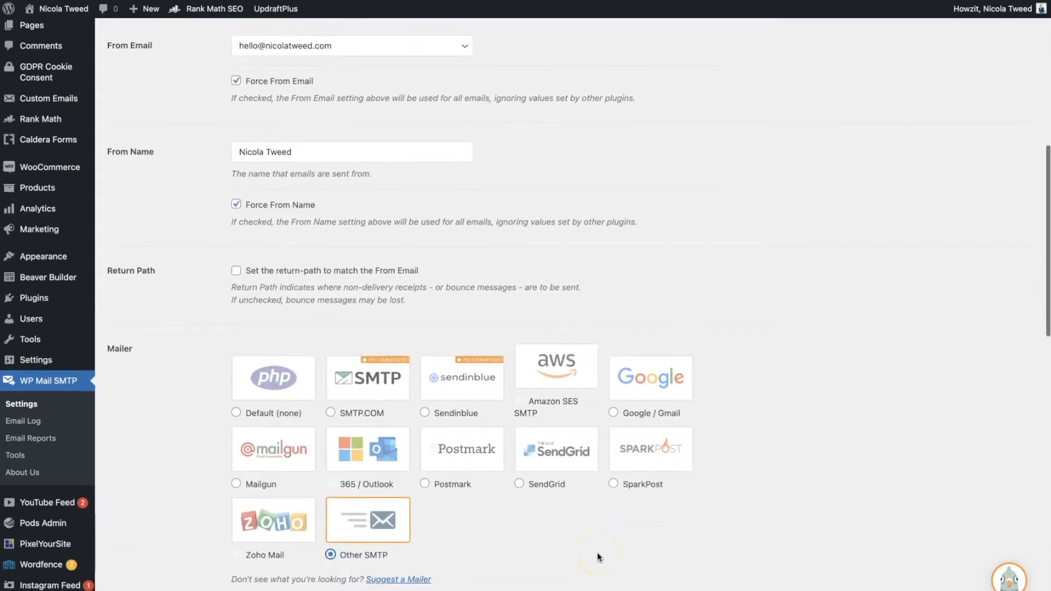
{"action": "scroll", "coordinate": [598, 558], "scroll_direction": "down", "scroll_amount": 3}
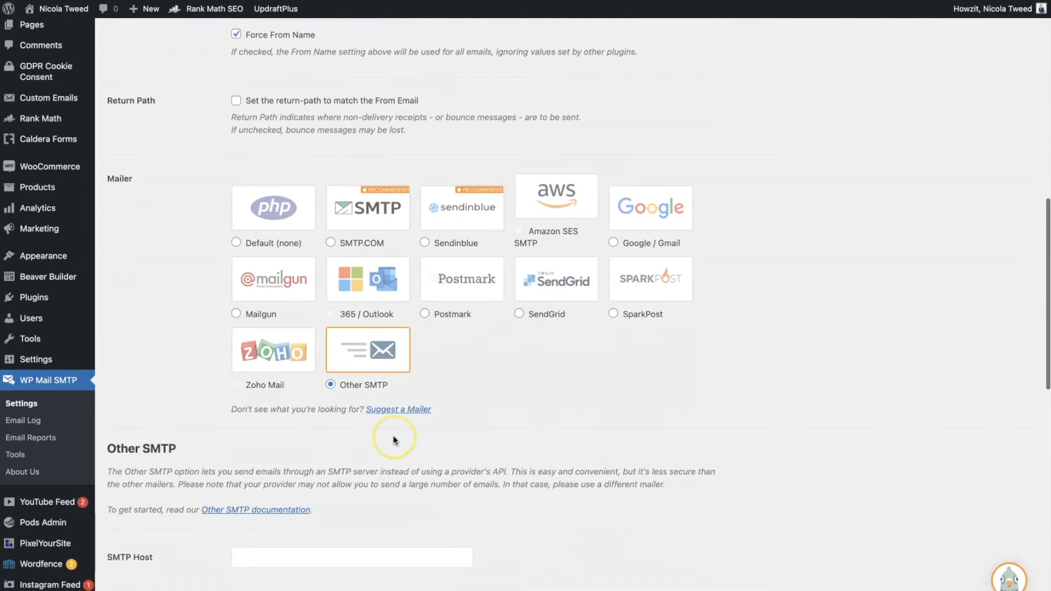
{"action": "scroll", "coordinate": [394, 439], "scroll_direction": "down", "scroll_amount": 5}
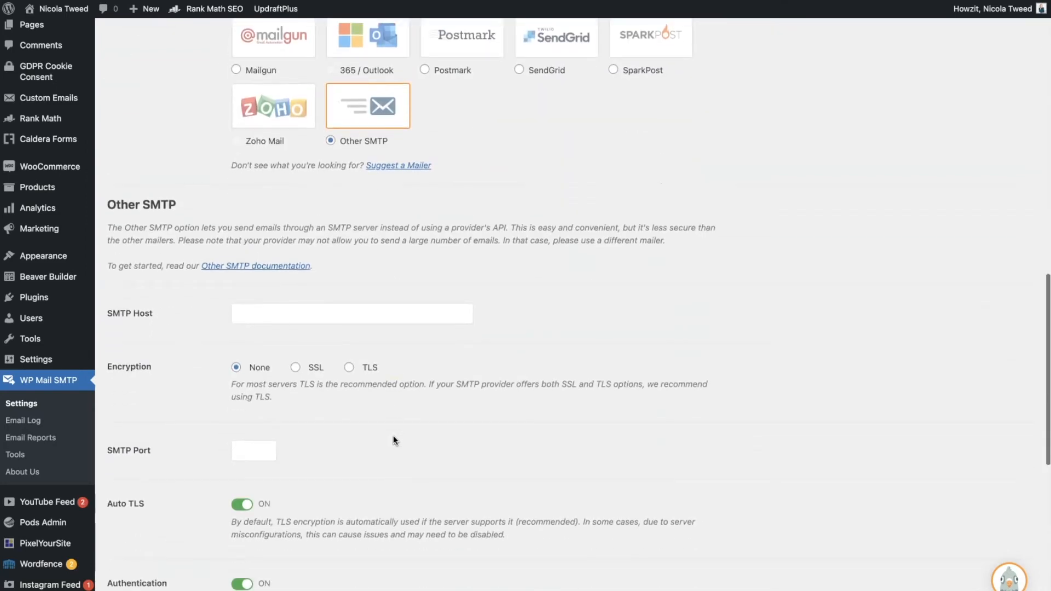
{"action": "scroll", "coordinate": [393, 440], "scroll_direction": "down", "scroll_amount": 2}
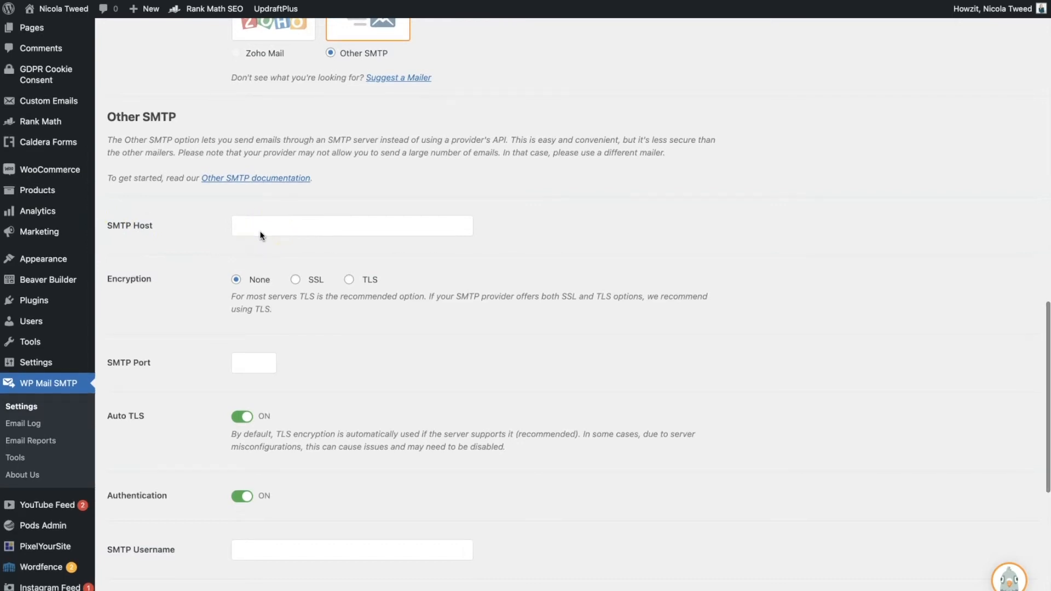
{"action": "scroll", "coordinate": [260, 236], "scroll_direction": "down", "scroll_amount": 1}
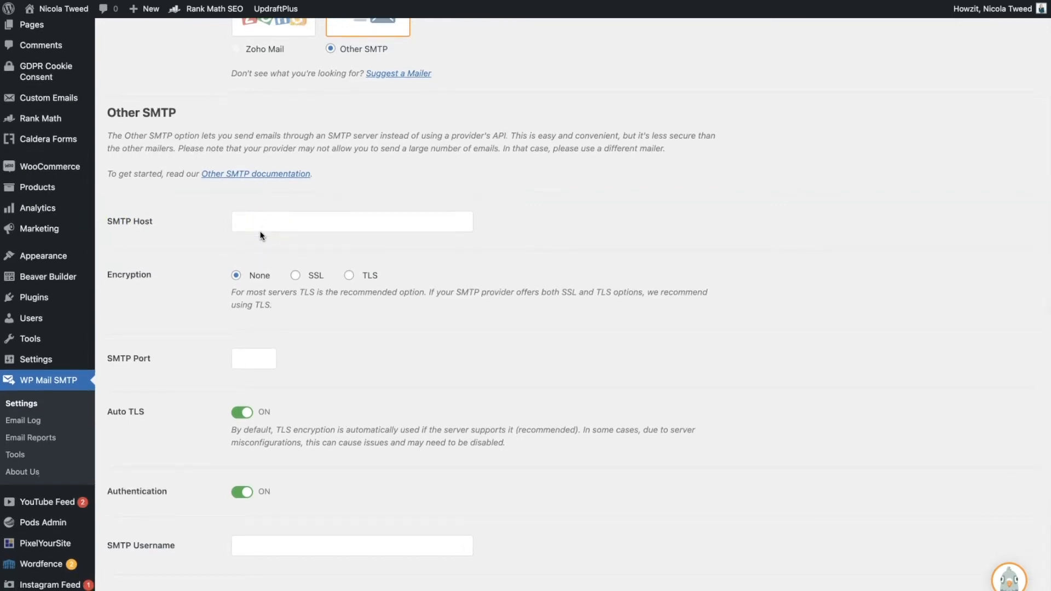
{"action": "scroll", "coordinate": [261, 231], "scroll_direction": "down", "scroll_amount": 2}
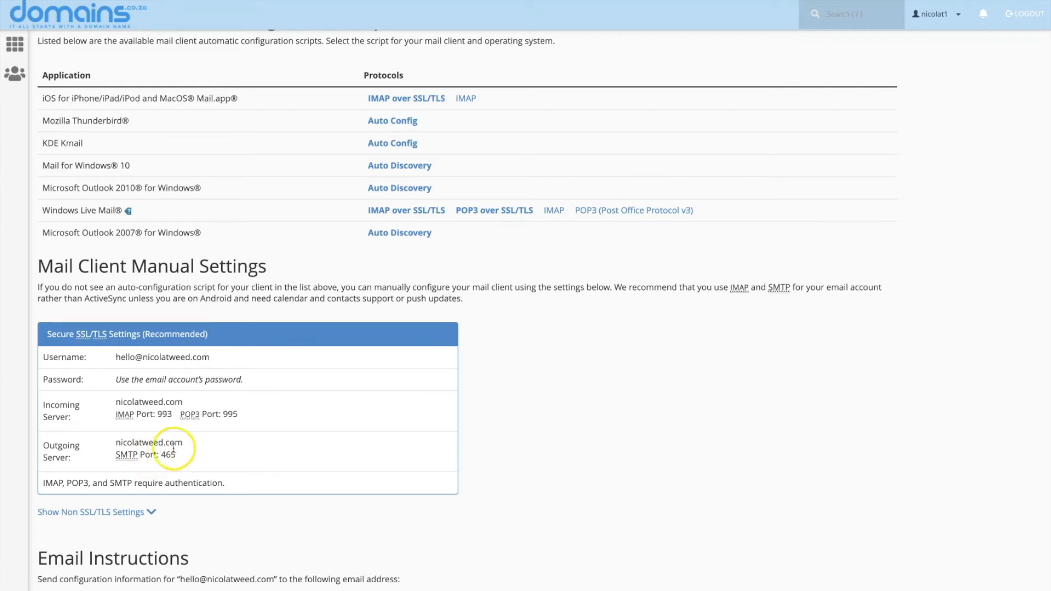
- Copy the Outgoing Server hostname from cPanel's manual mail client settings
{"action": "left_click_drag", "start_coordinate": [165, 445], "coordinate": [114, 444]}
{"action": "key", "text": "super+c"}
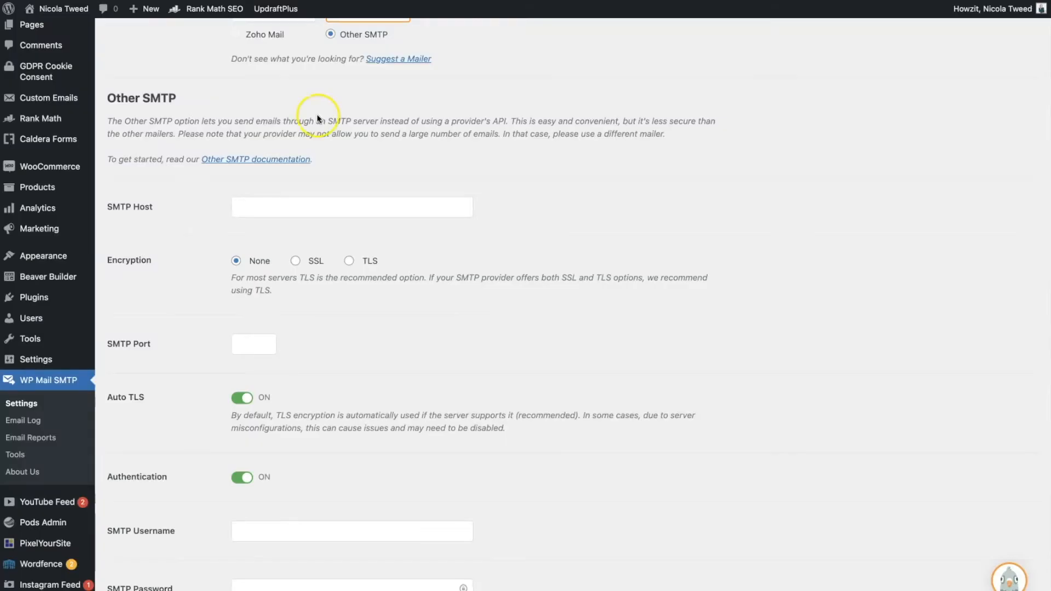
- Paste the outgoing server into SMTP Host, choose TLS encryption and set the port to 465
{"action": "scroll", "coordinate": [284, 295], "scroll_direction": "down", "scroll_amount": 2}
{"action": "left_click", "coordinate": [256, 155]}
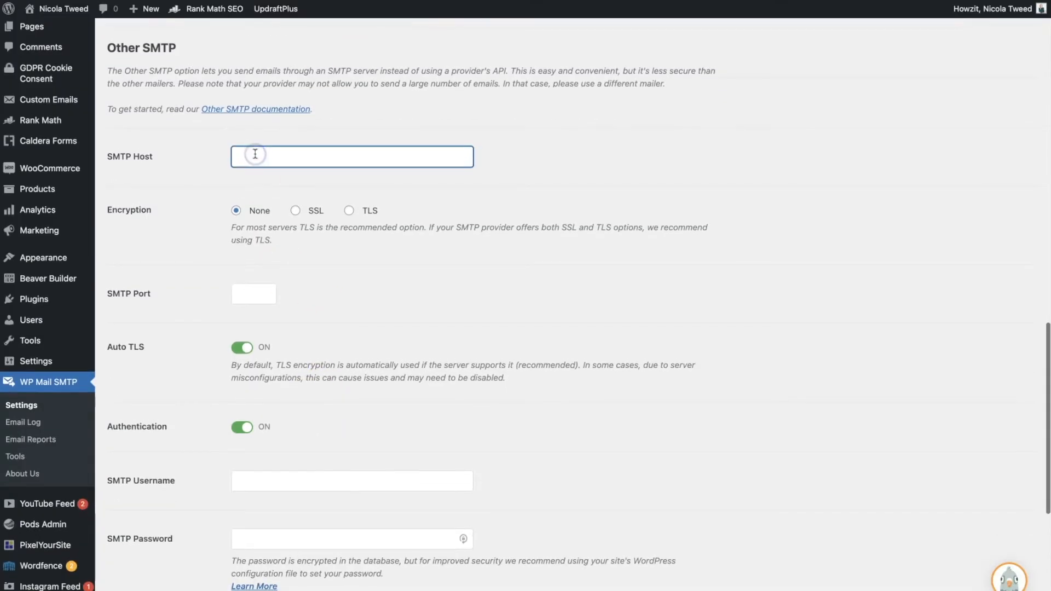
{"action": "key", "text": "super+v"}
{"action": "left_click", "coordinate": [252, 153]}
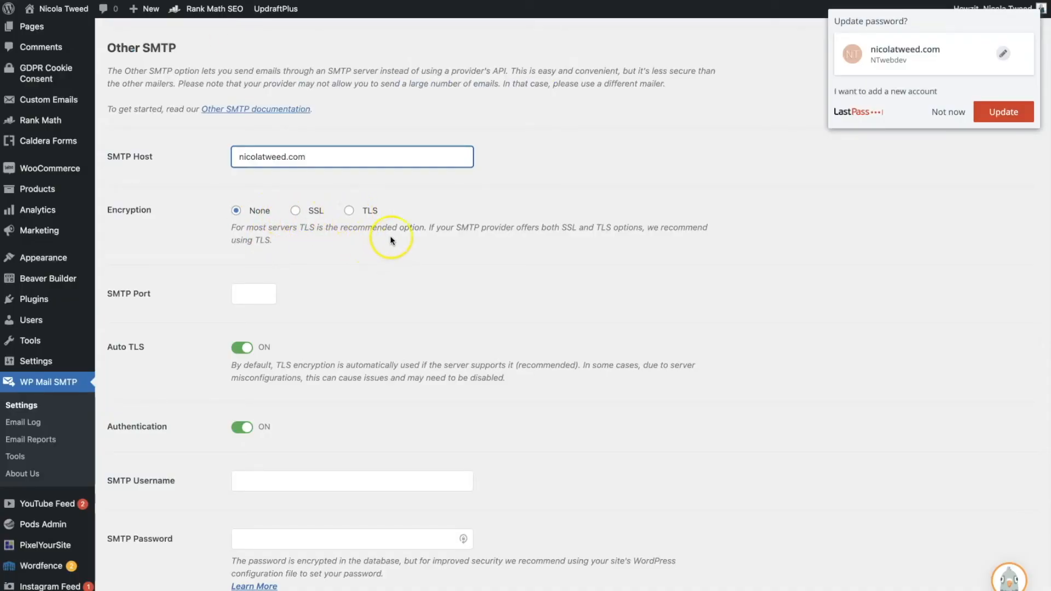
{"action": "left_click", "coordinate": [949, 112]}
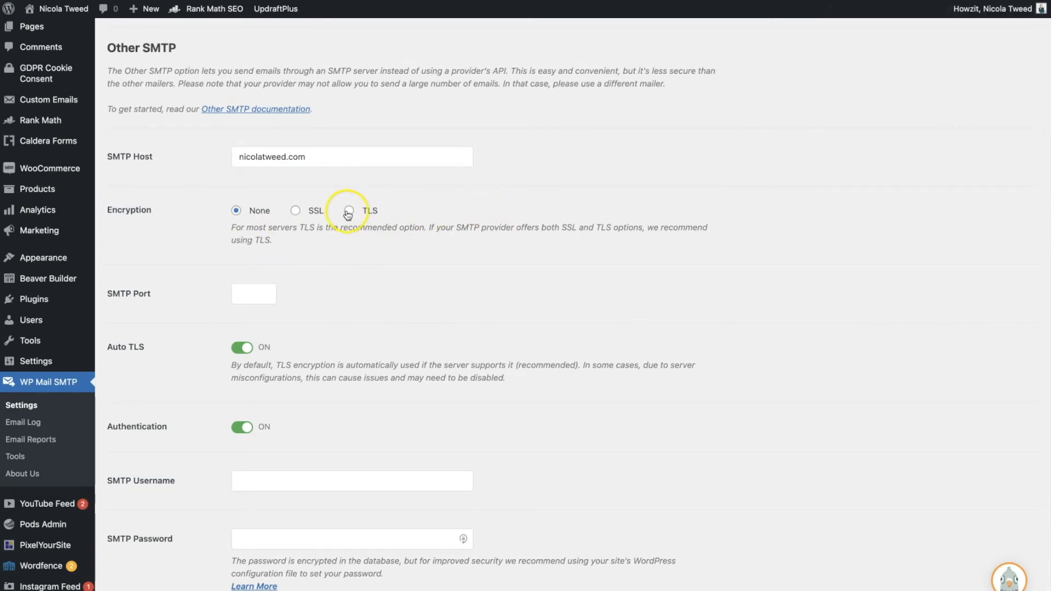
{"action": "left_click", "coordinate": [348, 211]}
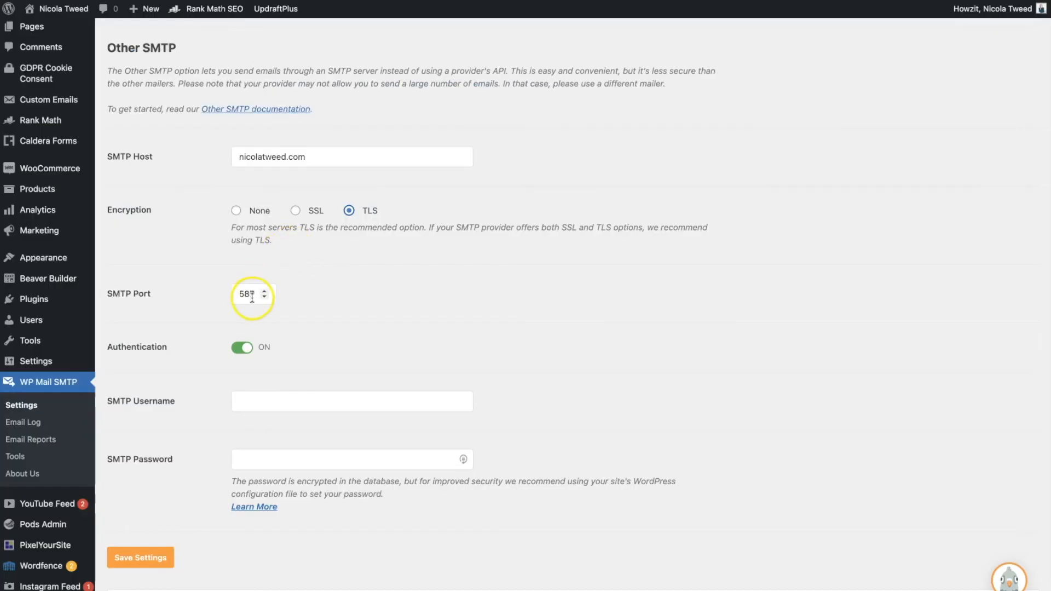
{"action": "left_click_drag", "start_coordinate": [259, 293], "coordinate": [223, 294]}
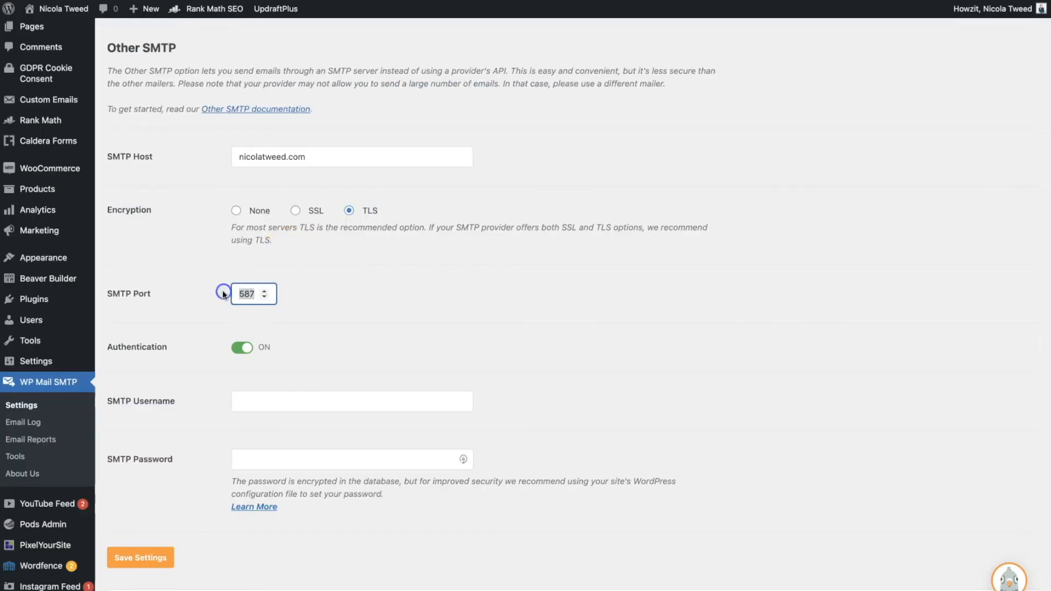
{"action": "type", "text": "465"}
- Enter the email account's username and password as SMTP credentials and save the settings
{"action": "left_click", "coordinate": [285, 404]}
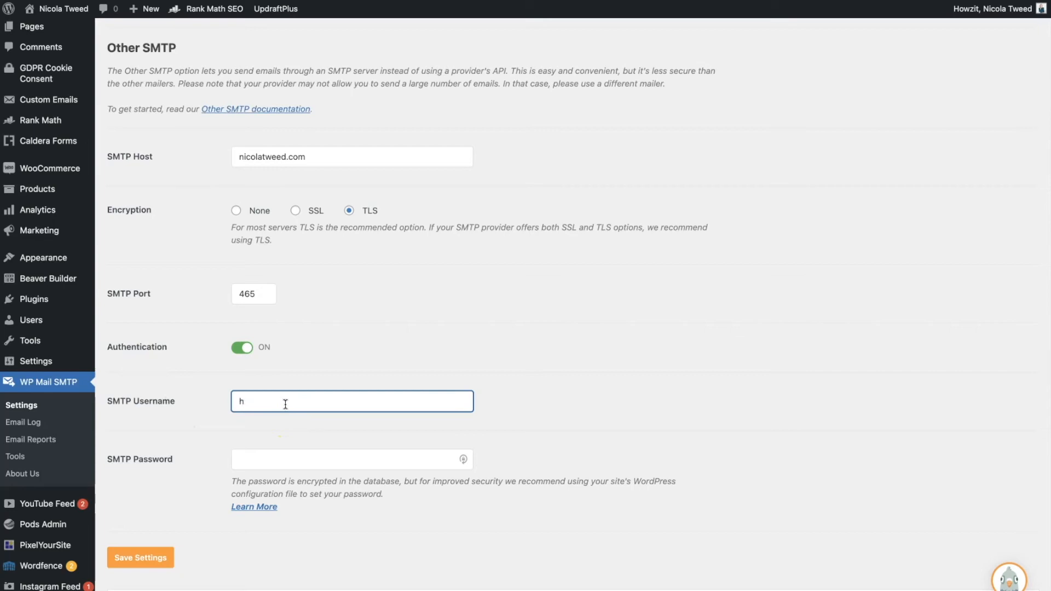
{"action": "left_click", "coordinate": [265, 452]}
{"action": "left_click", "coordinate": [271, 460]}
{"action": "key", "text": "ctrl+v"}
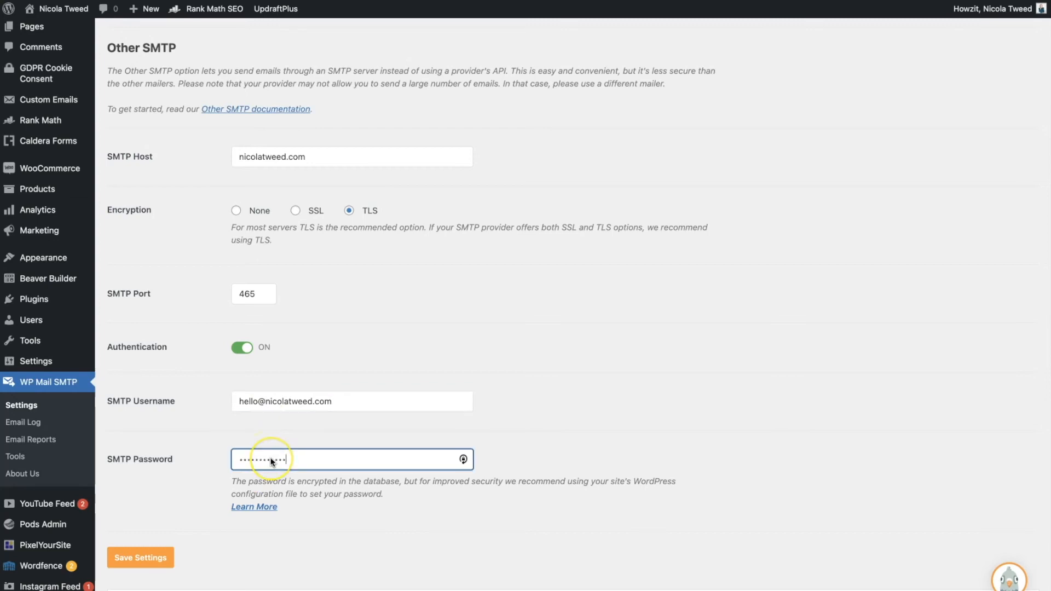
{"action": "left_click", "coordinate": [142, 558]}
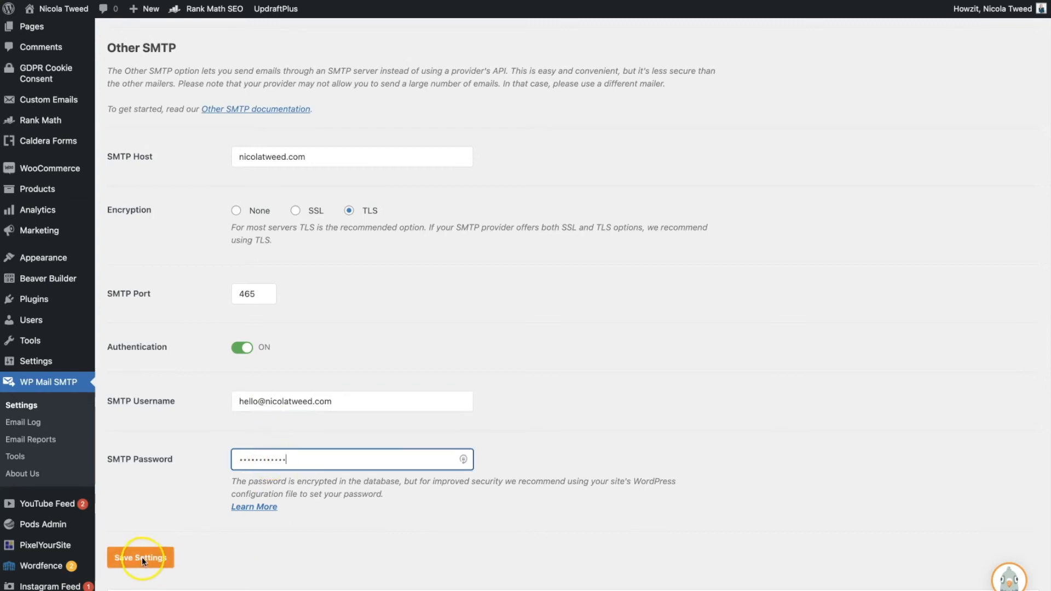
{"action": "left_click", "coordinate": [142, 560]}
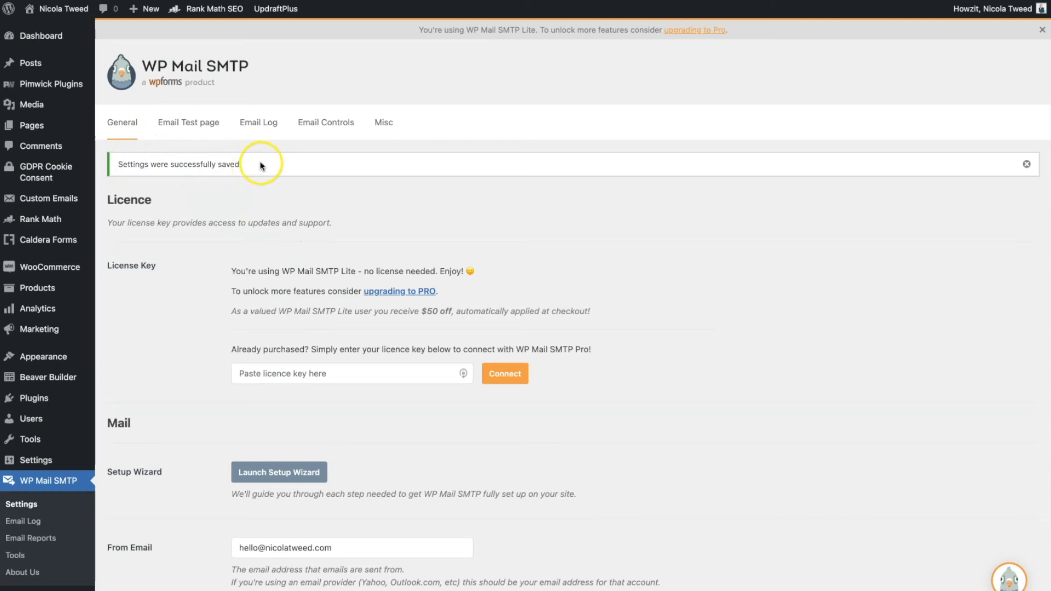
- Send a test email from the Email Test tab and review the SPF and DMARC results
{"action": "left_click", "coordinate": [184, 131]}
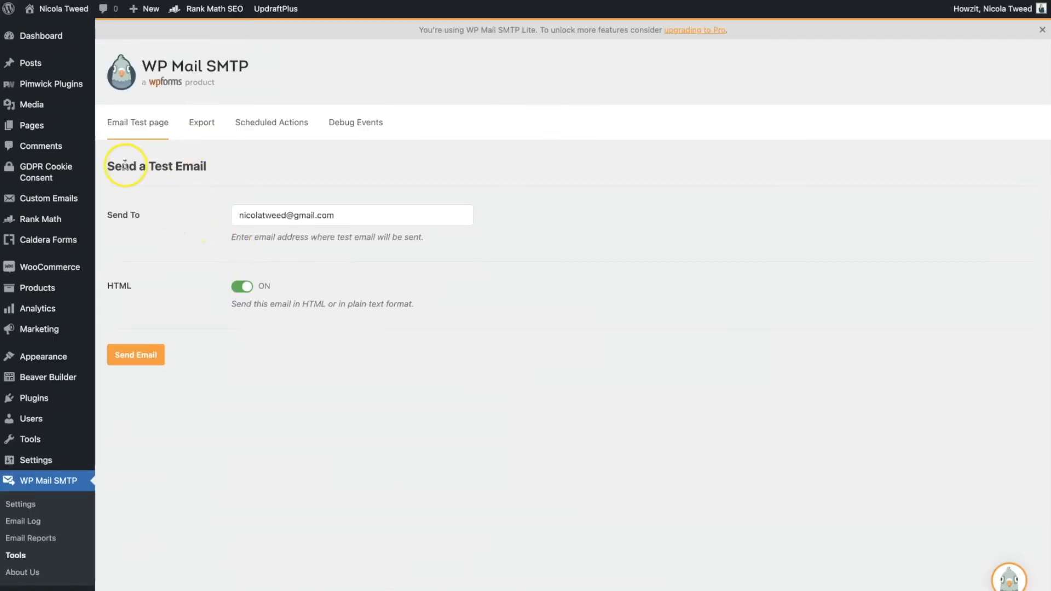
{"action": "left_click", "coordinate": [137, 359]}
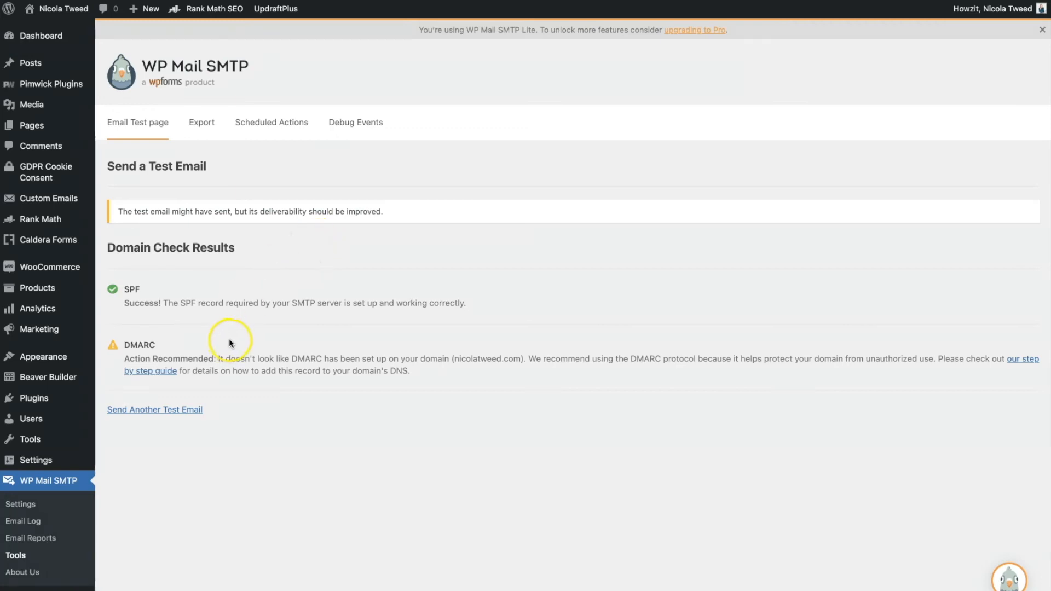
{"action": "left_click", "coordinate": [21, 504]}
- Switch Other SMTP encryption between TLS and SSL, leaving it on SSL with port 465
{"action": "scroll", "coordinate": [339, 412], "scroll_direction": "down", "scroll_amount": 6}
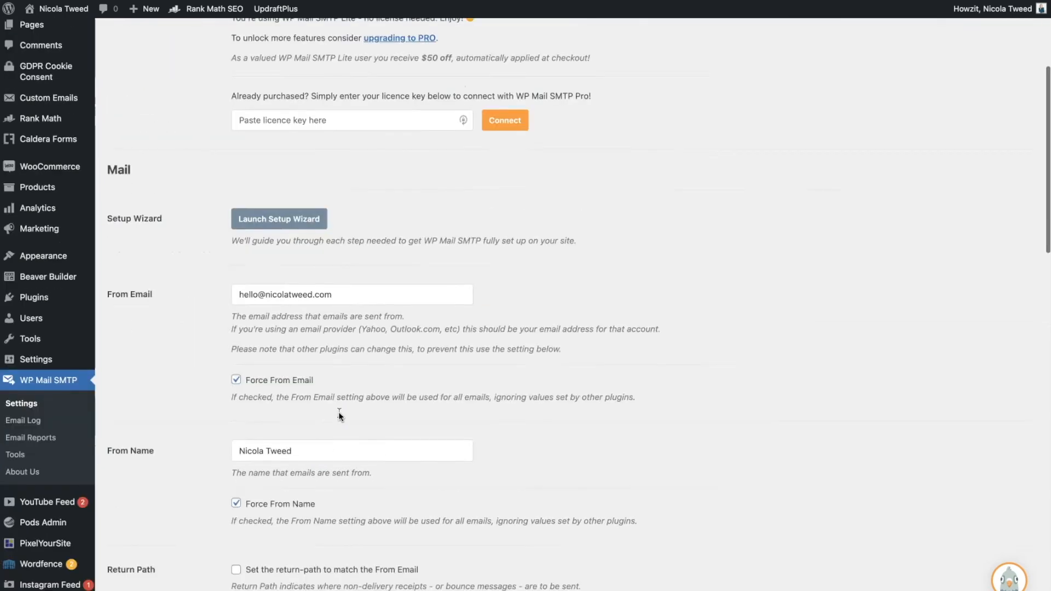
{"action": "scroll", "coordinate": [338, 412], "scroll_direction": "down", "scroll_amount": 6}
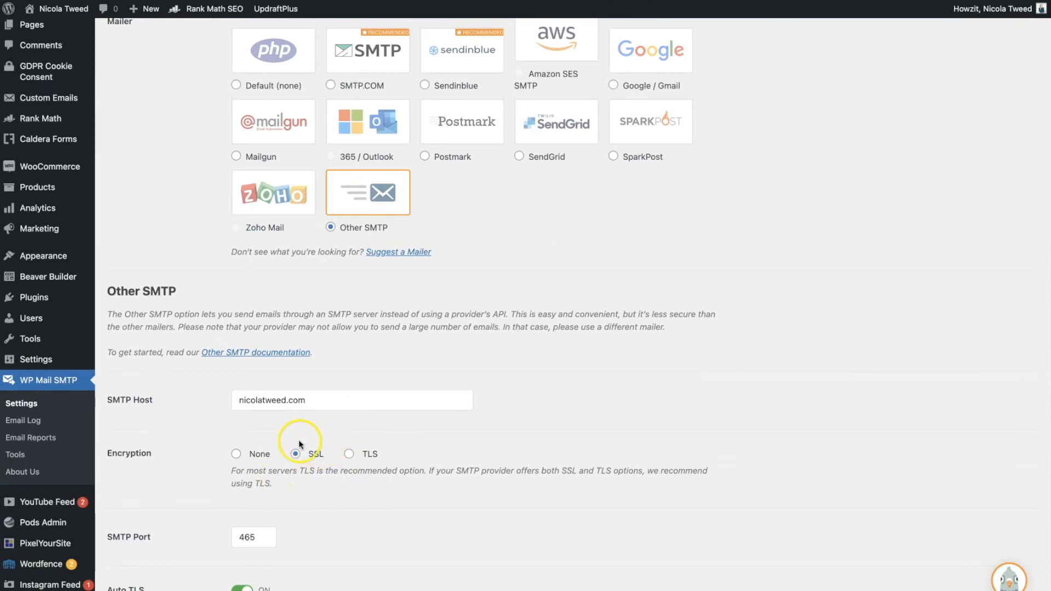
{"action": "scroll", "coordinate": [317, 463], "scroll_direction": "down", "scroll_amount": 3}
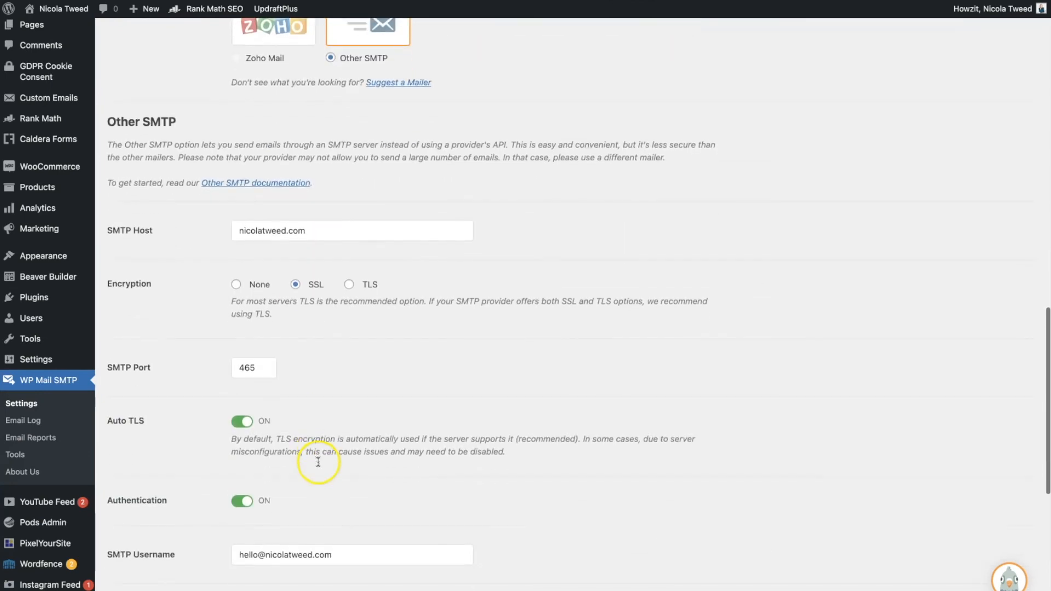
{"action": "left_click", "coordinate": [351, 281]}
{"action": "left_click", "coordinate": [244, 363]}
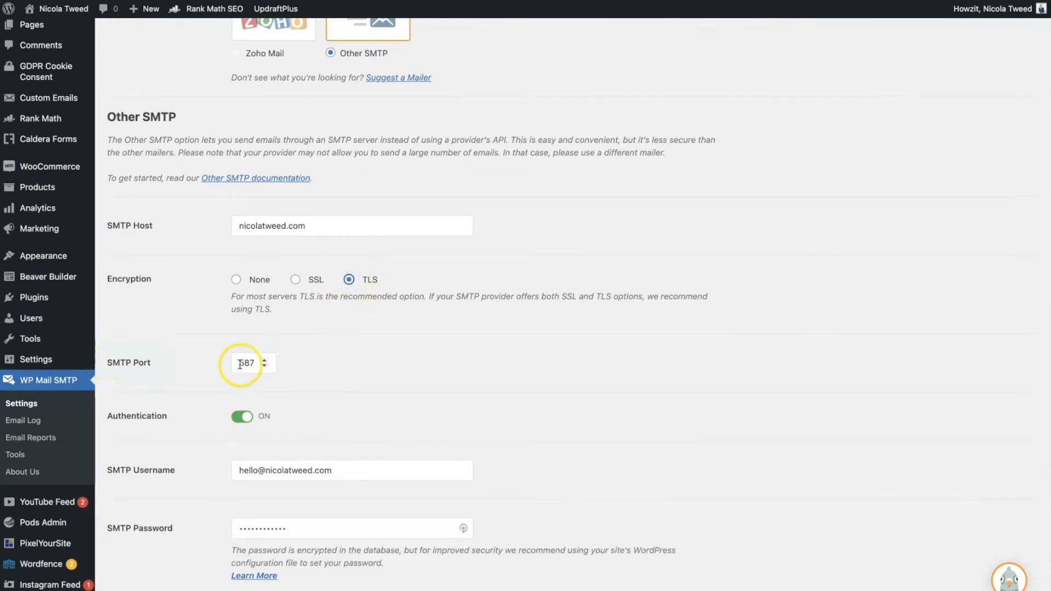
{"action": "left_click", "coordinate": [295, 280]}
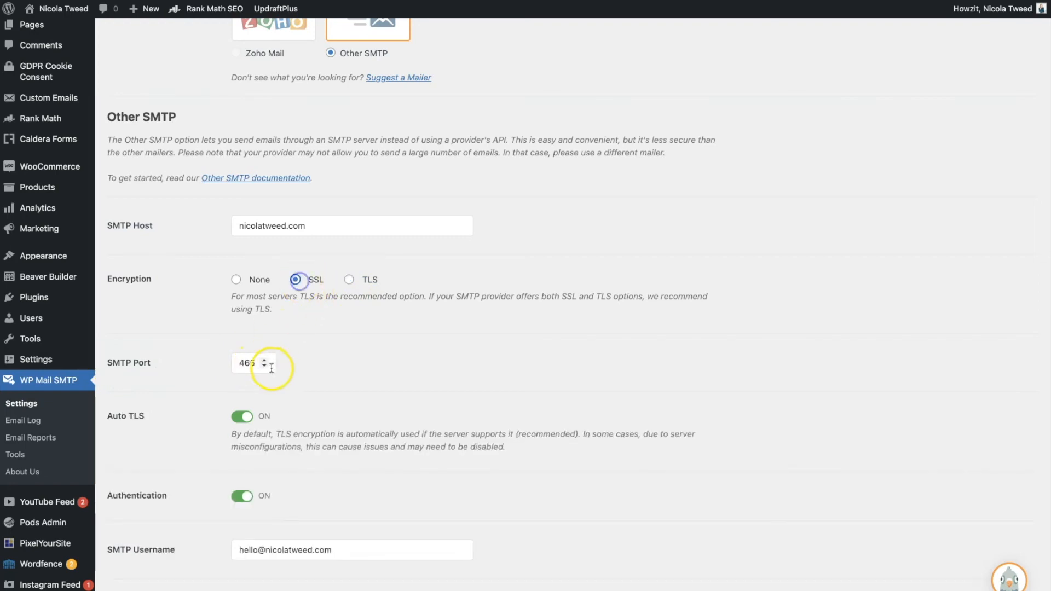
{"action": "left_click", "coordinate": [350, 282]}
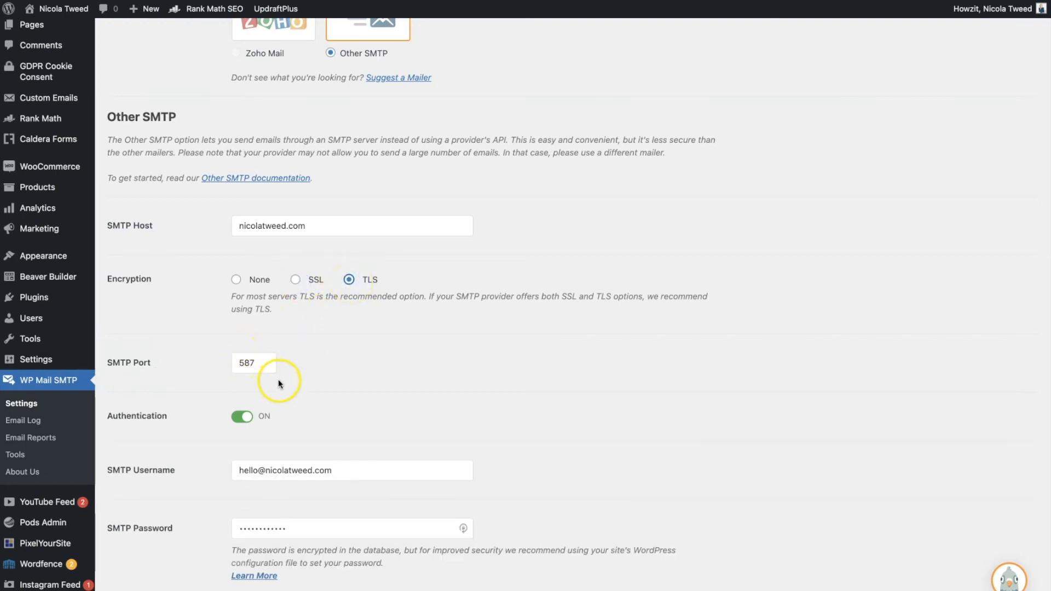
{"action": "left_click", "coordinate": [295, 281]}
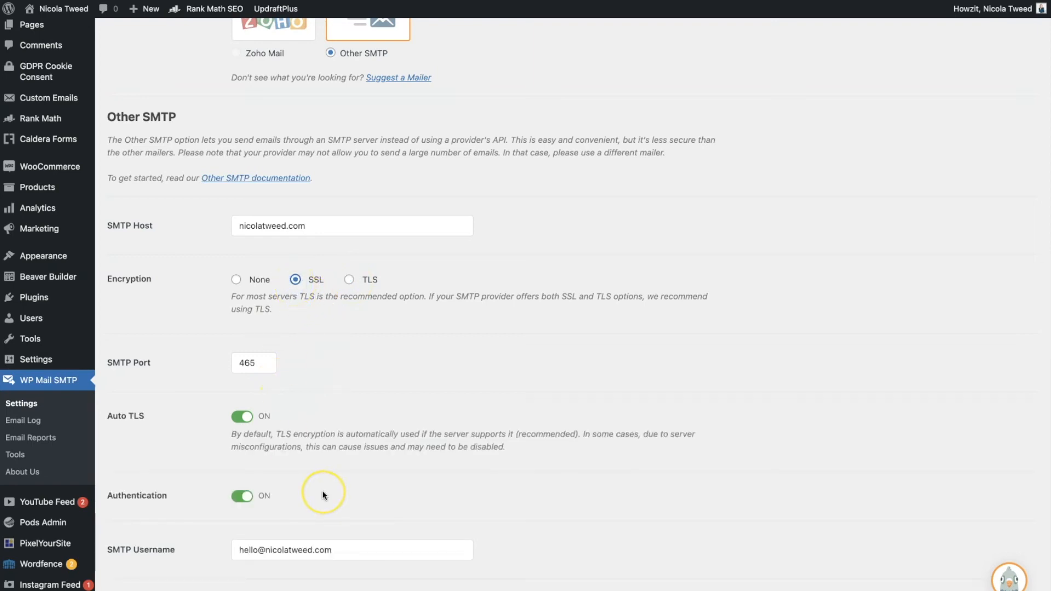